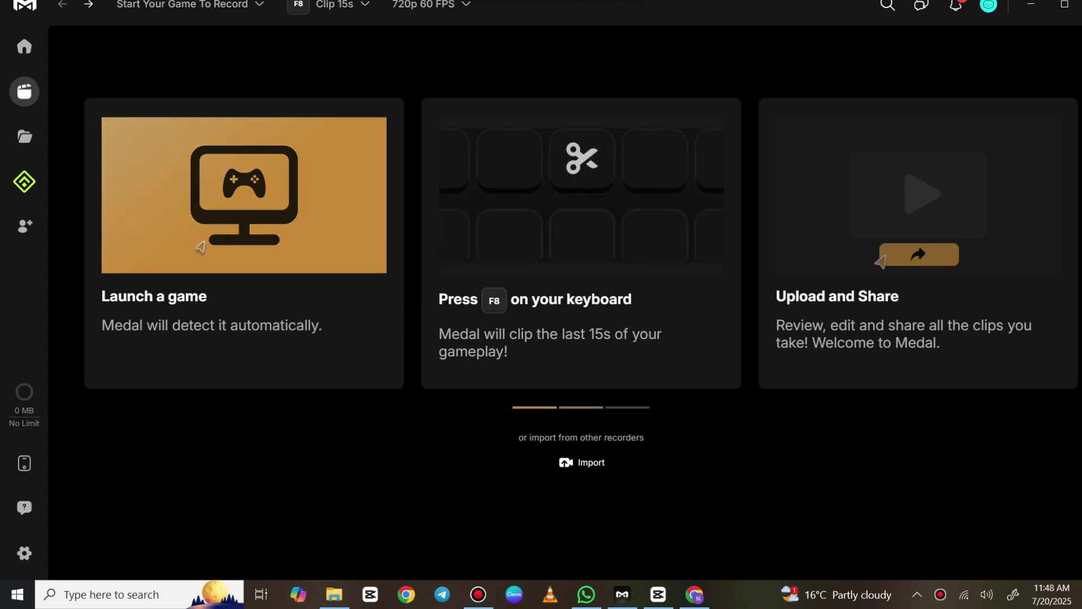
# - Close the Medal main window with its top-right X to reveal the desktop
pyautogui.click(1081, 7)
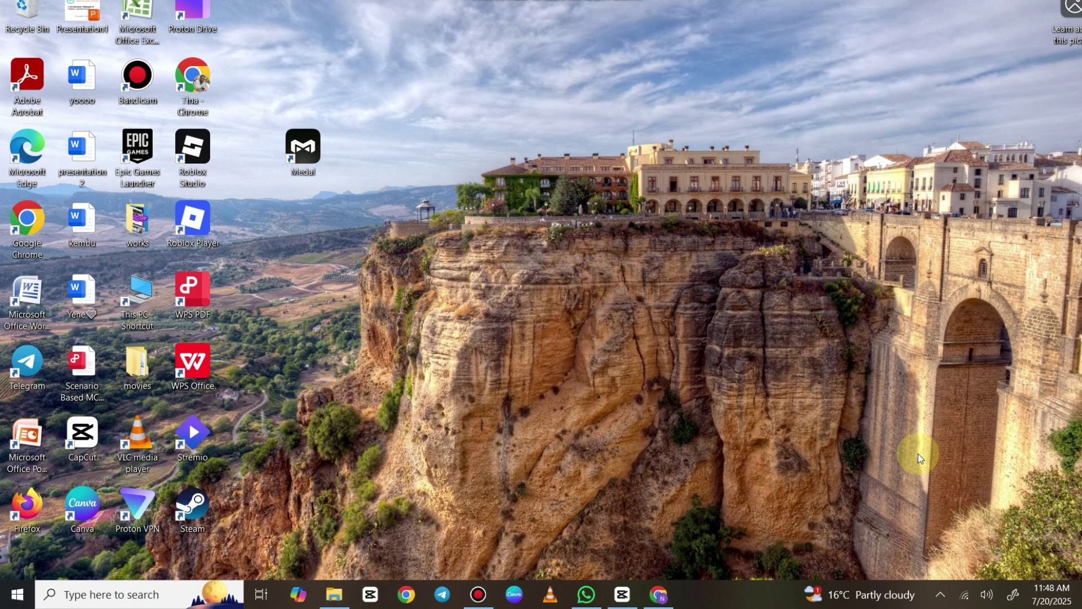
# - Quit Medal from its system tray icon, then open Control Panel via Windows search
pyautogui.click(940, 594)
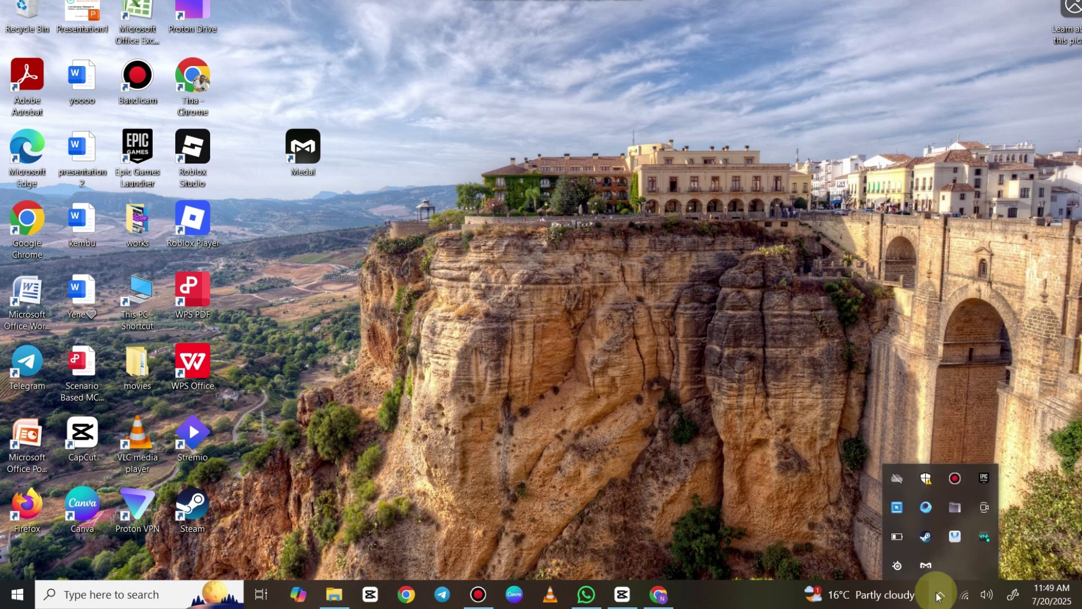
pyautogui.rightClick(925, 565)
pyautogui.click(950, 571)
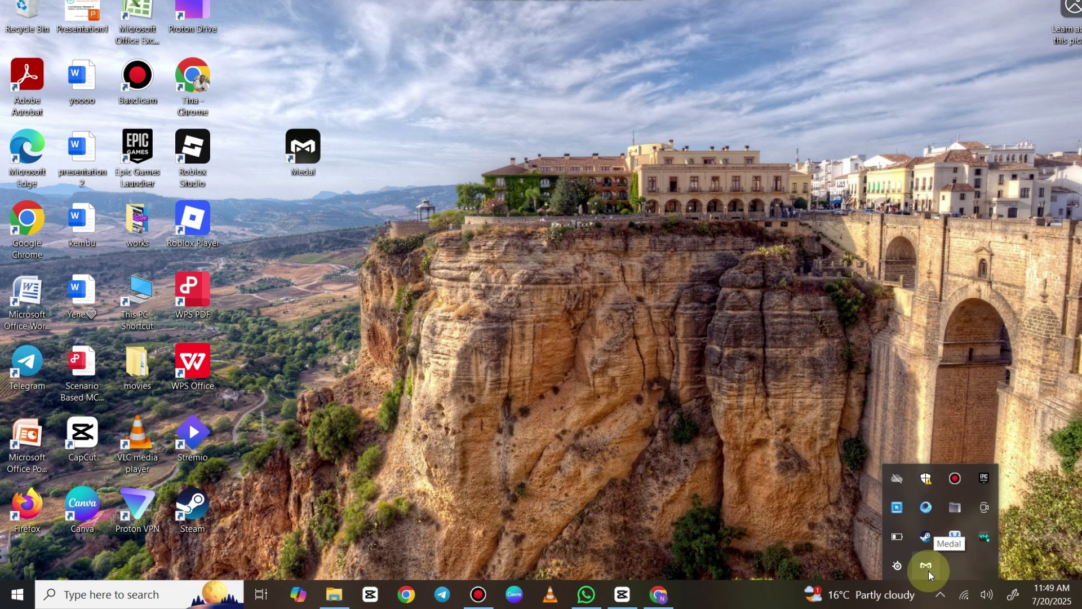
pyautogui.rightClick(927, 566)
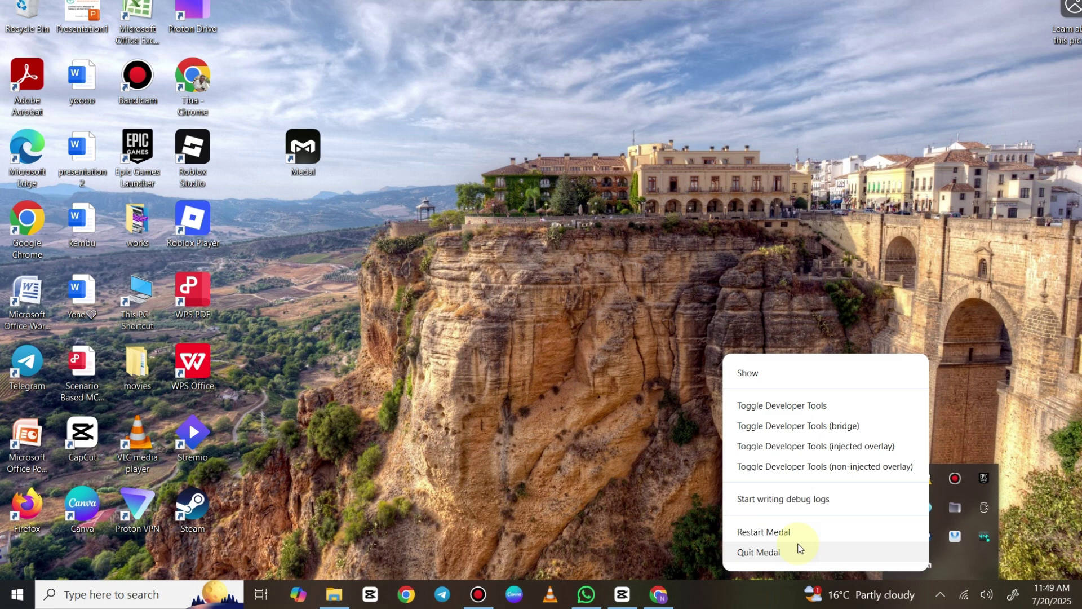
pyautogui.click(769, 555)
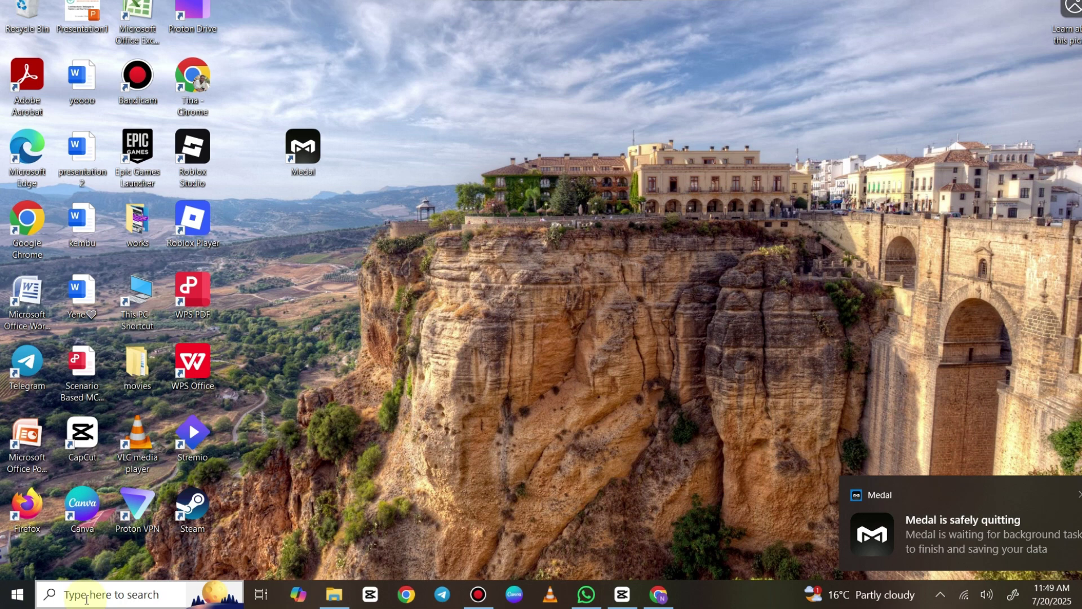
pyautogui.click(85, 598)
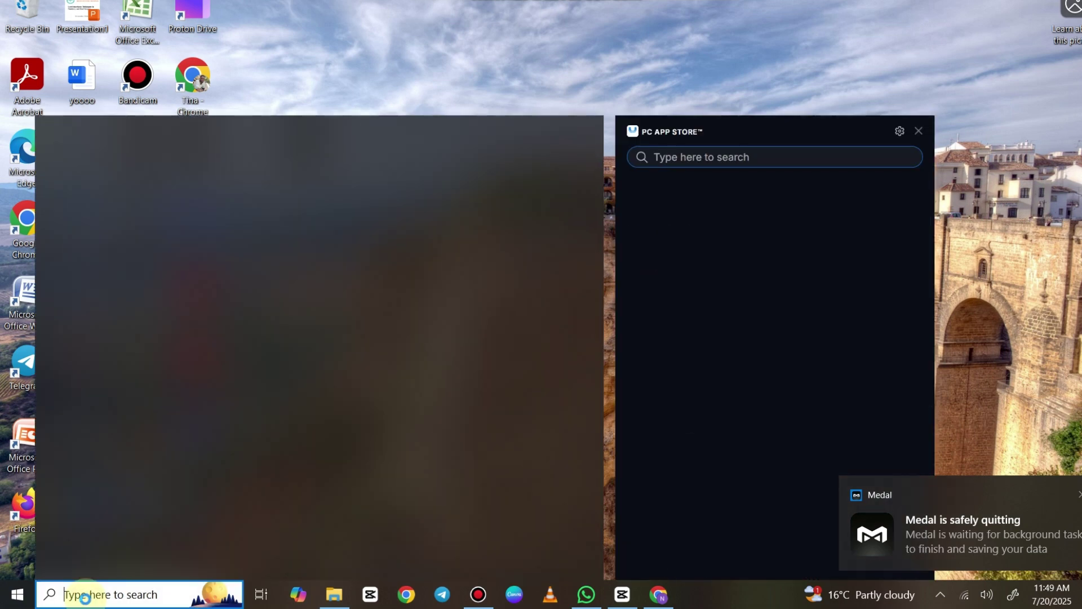
pyautogui.write('con')
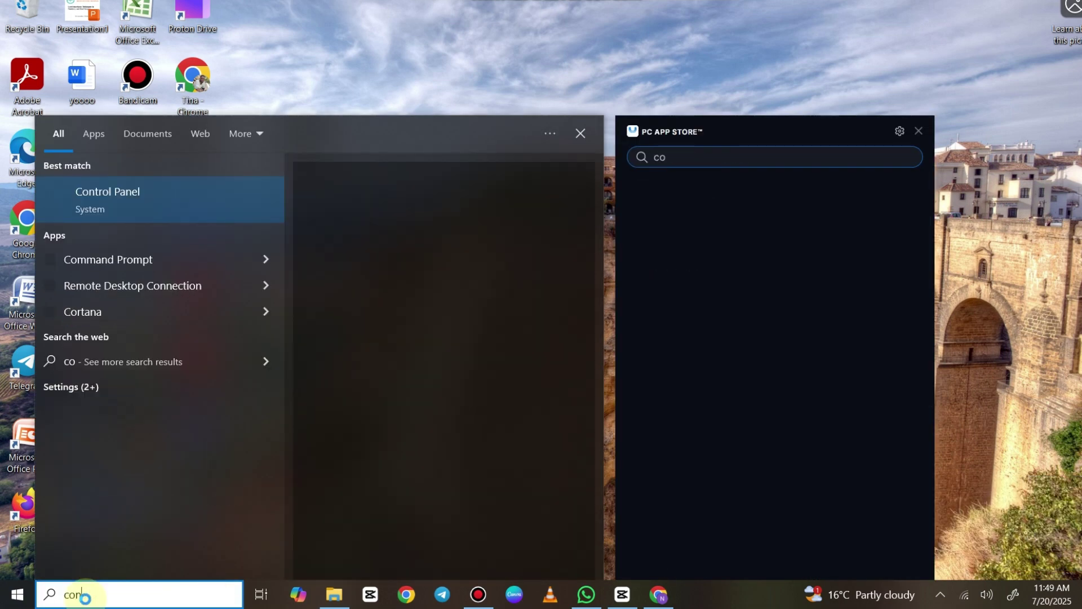
pyautogui.write('rtr')
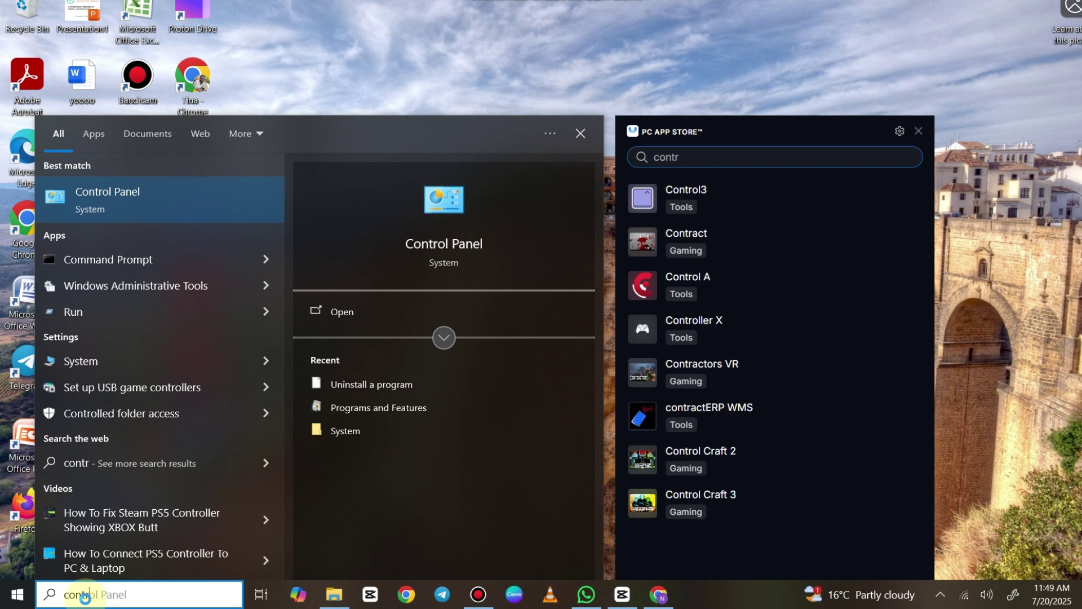
pyautogui.press('Return')
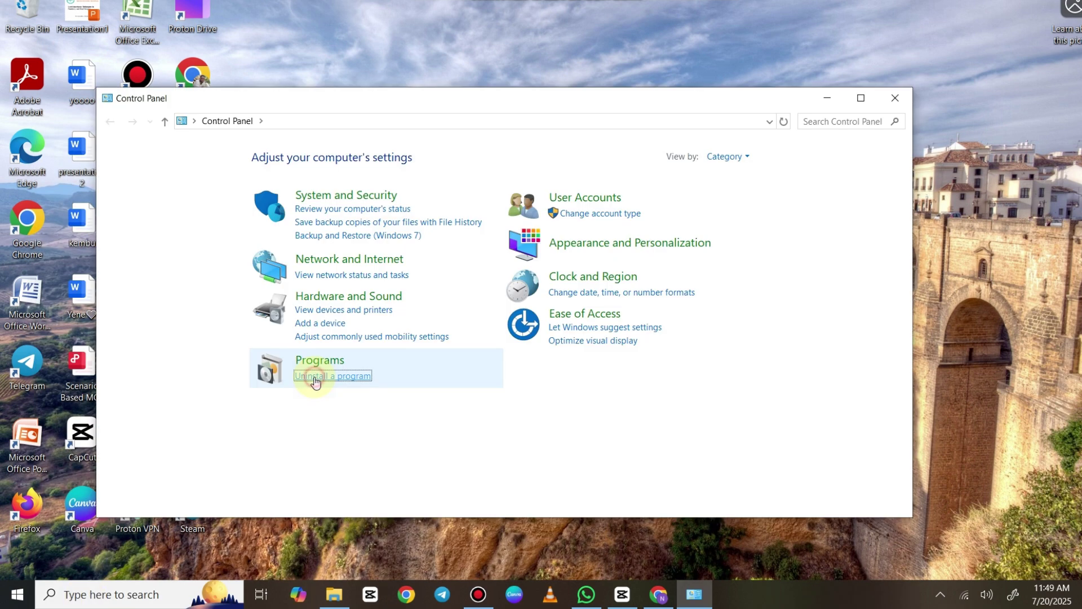
# - Uninstall Medal from Programs and Features, then minimize the Programs and Features window
pyautogui.click(315, 378)
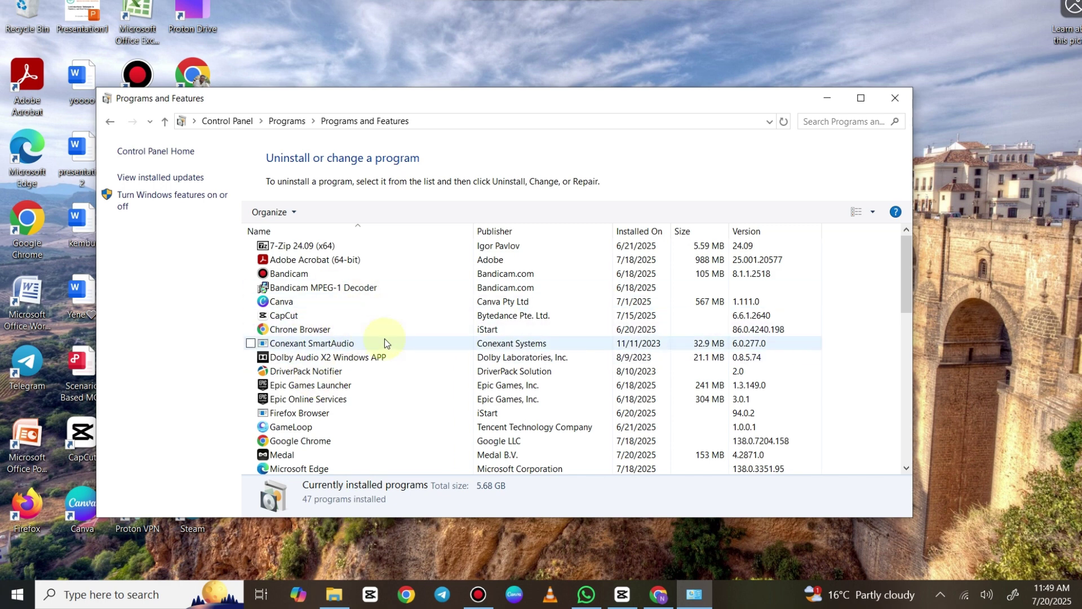
pyautogui.scroll(-2, 385, 341)
pyautogui.scroll(-2, 385, 341)
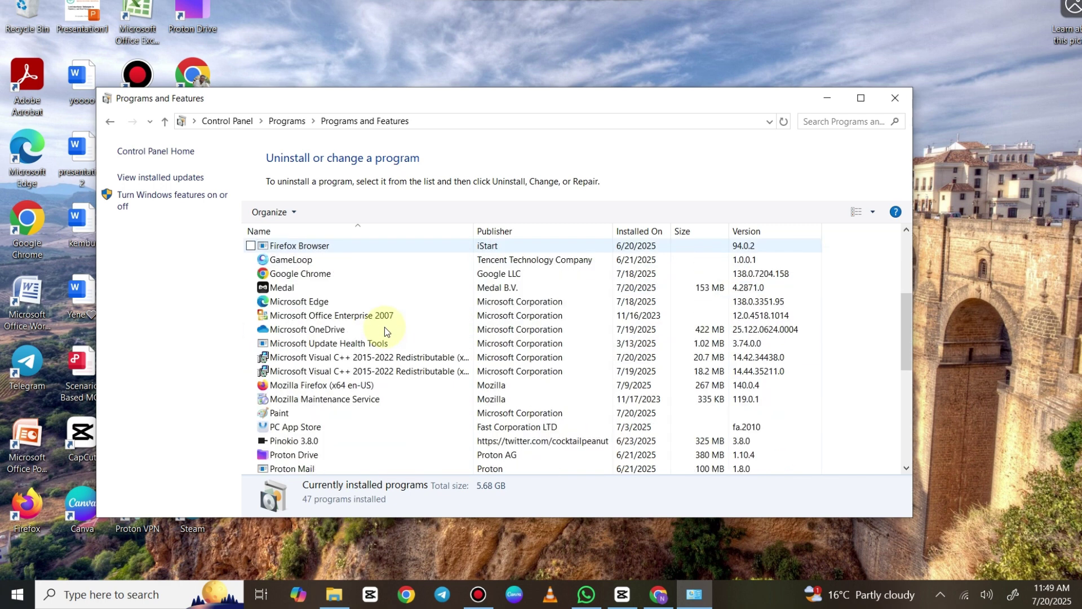
pyautogui.rightClick(294, 292)
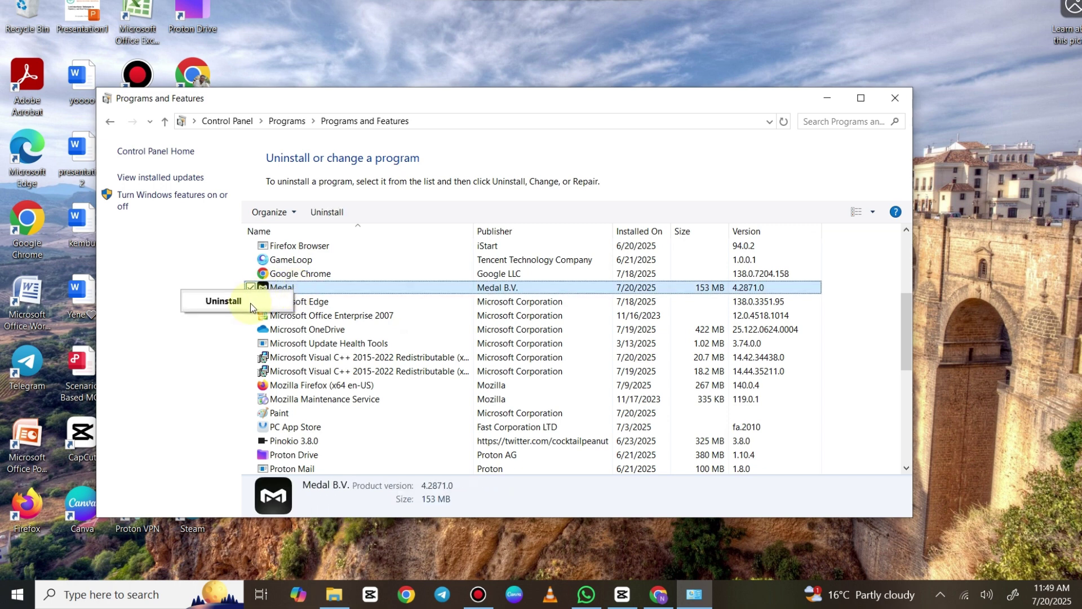
pyautogui.click(224, 302)
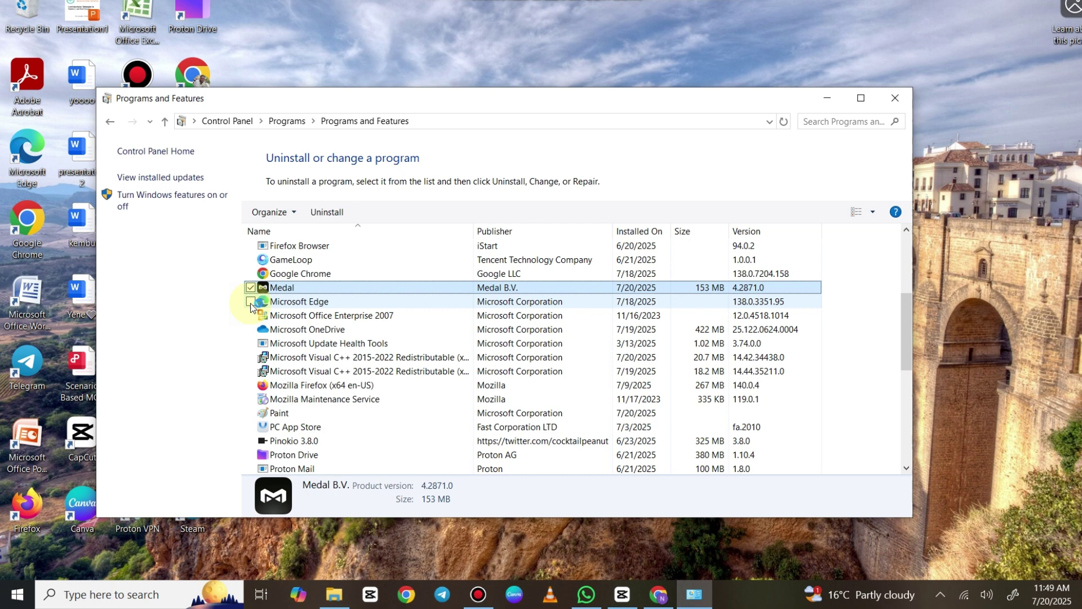
pyautogui.doubleClick(302, 288)
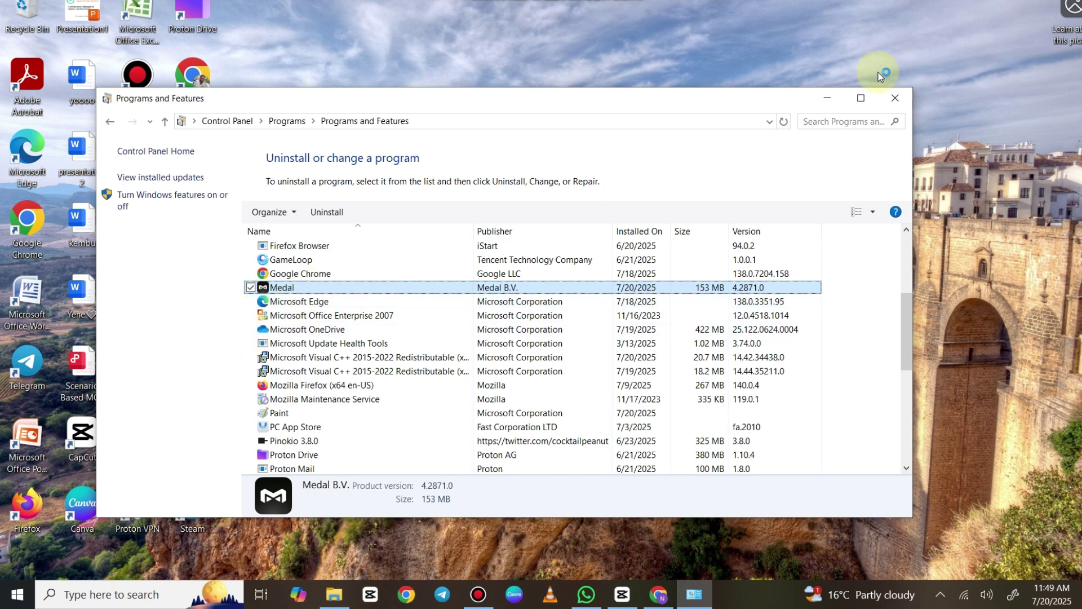
pyautogui.click(827, 97)
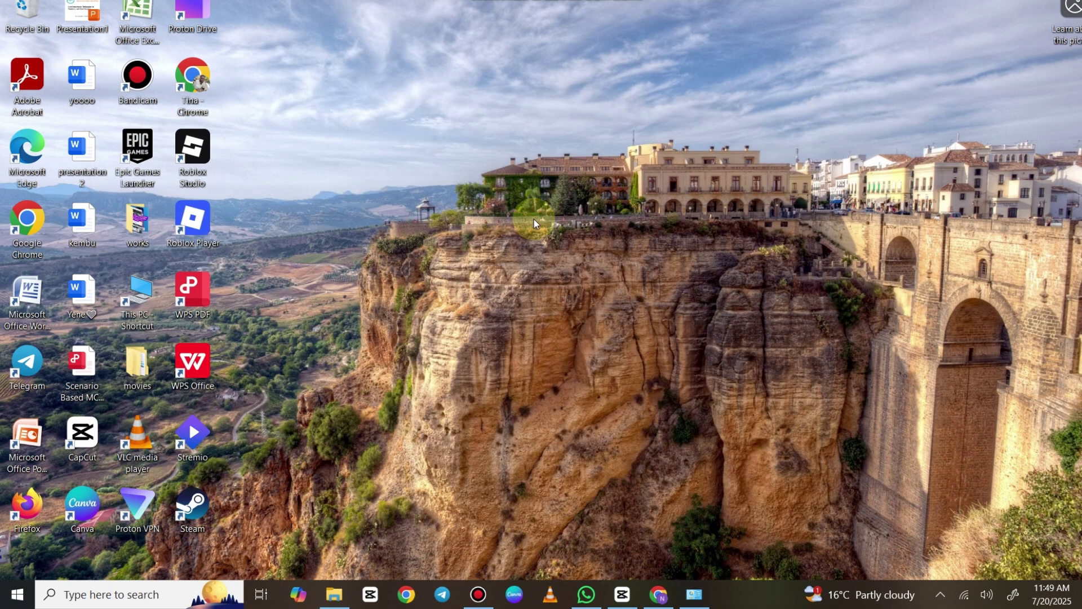
# - Search 'add' from the taskbar and open the Add or remove programs settings page
pyautogui.click(133, 603)
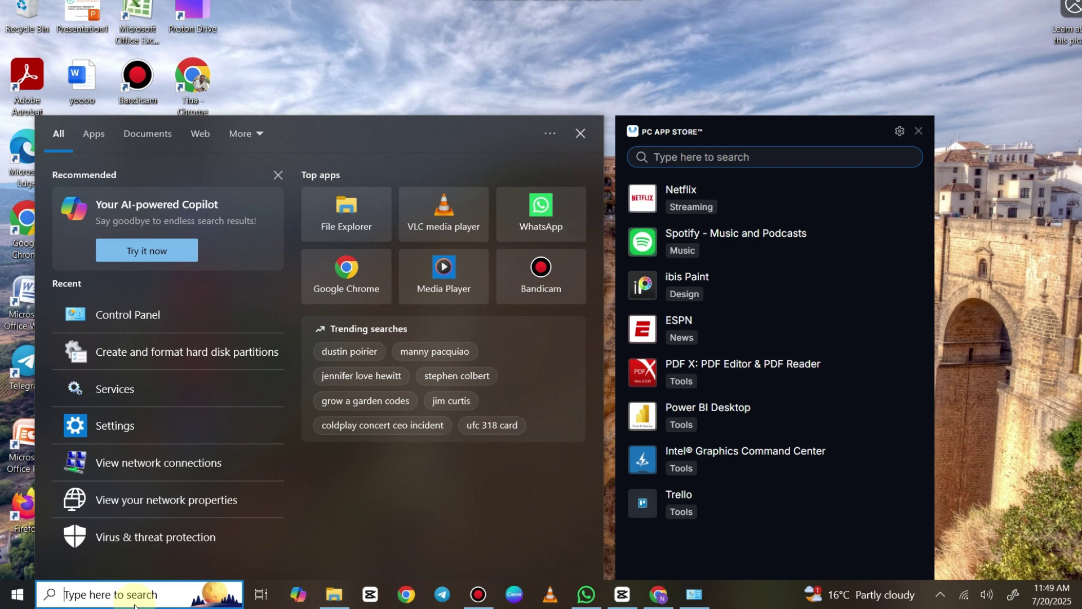
pyautogui.write('add')
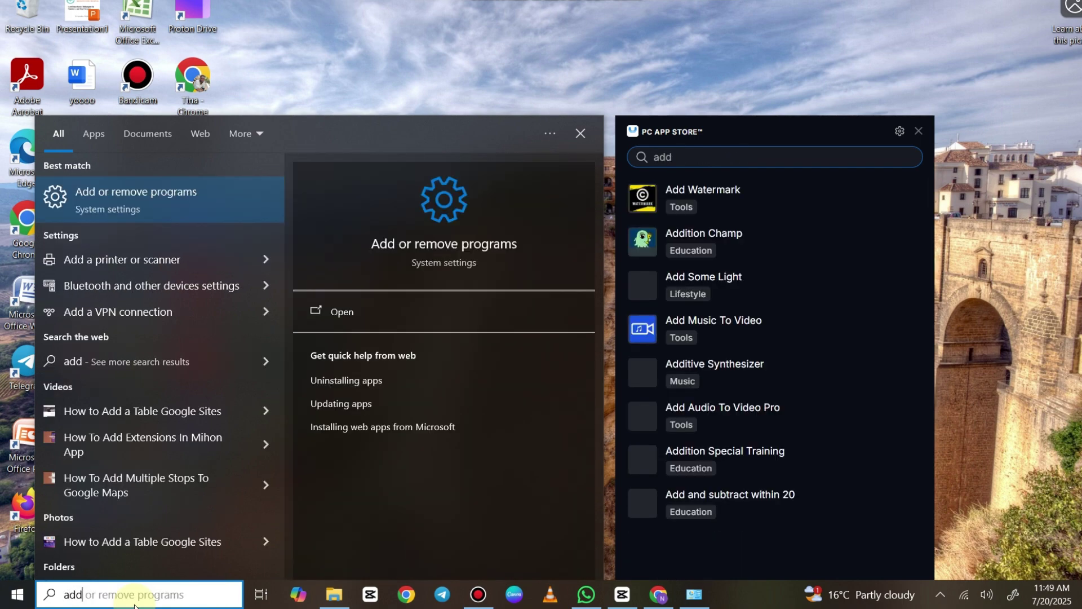
pyautogui.press('Return')
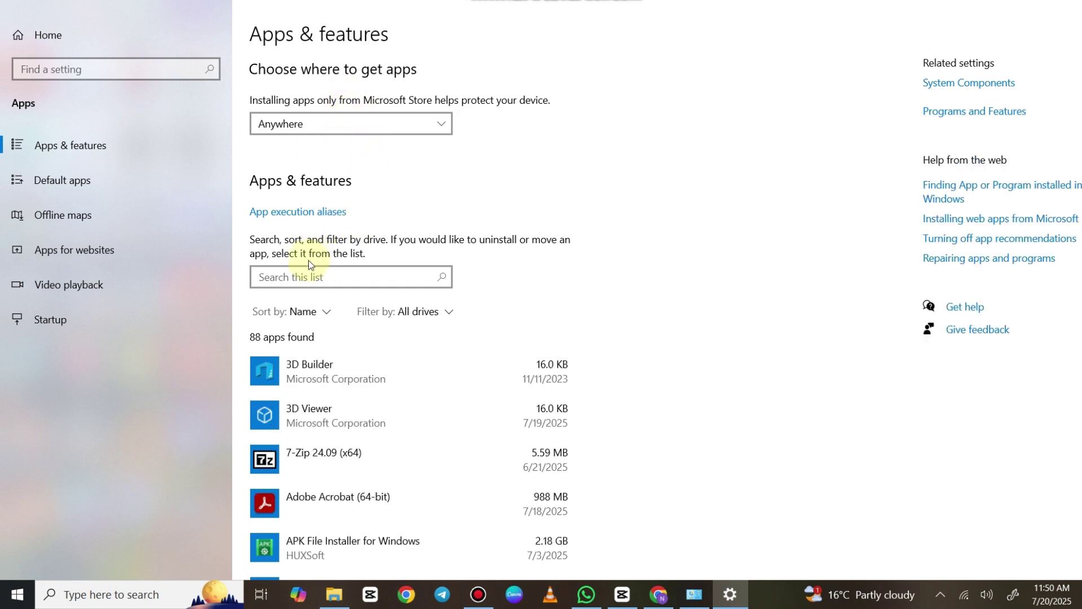
# - Filter installed apps with 'med' to confirm Medal is gone, then minimize Settings
pyautogui.click(300, 278)
pyautogui.write('med')
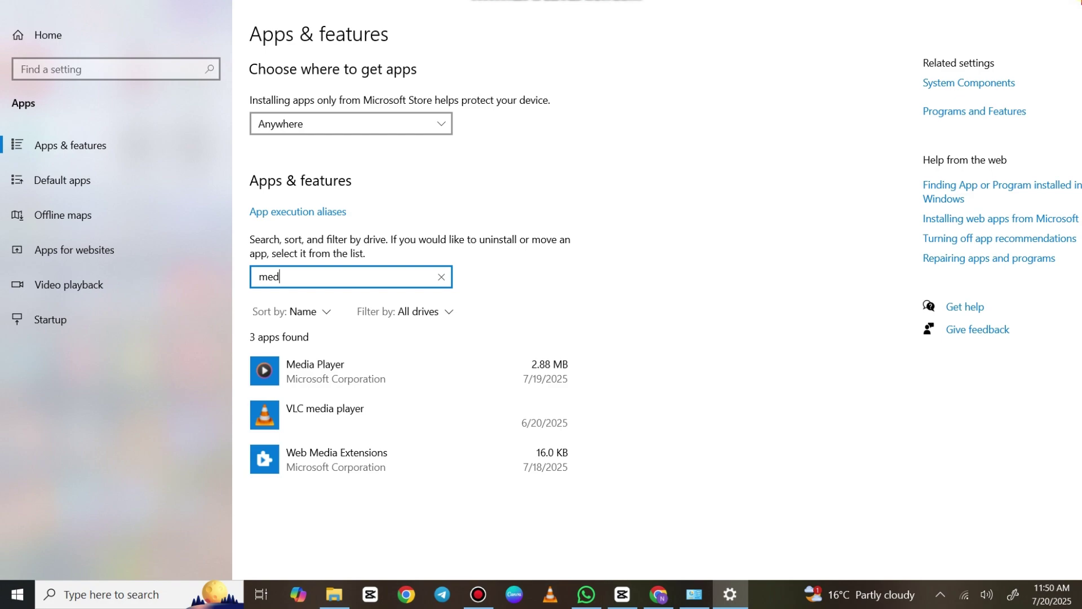
pyautogui.click(980, 2)
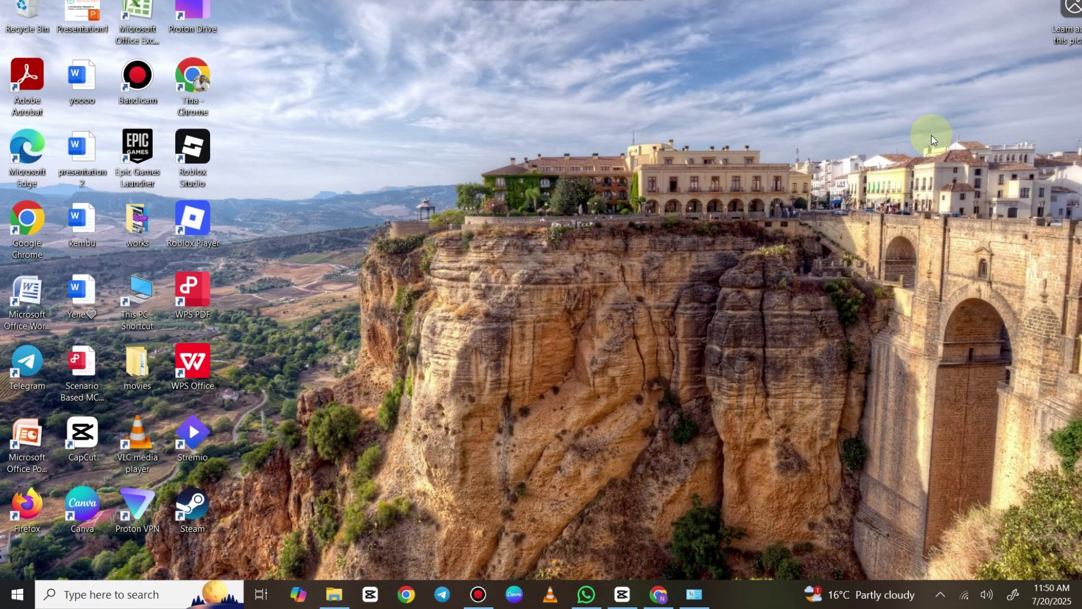
# - Restore Programs and Features and confirm Medal no longer appears between Google Chrome and Microsoft Edge
pyautogui.click(693, 594)
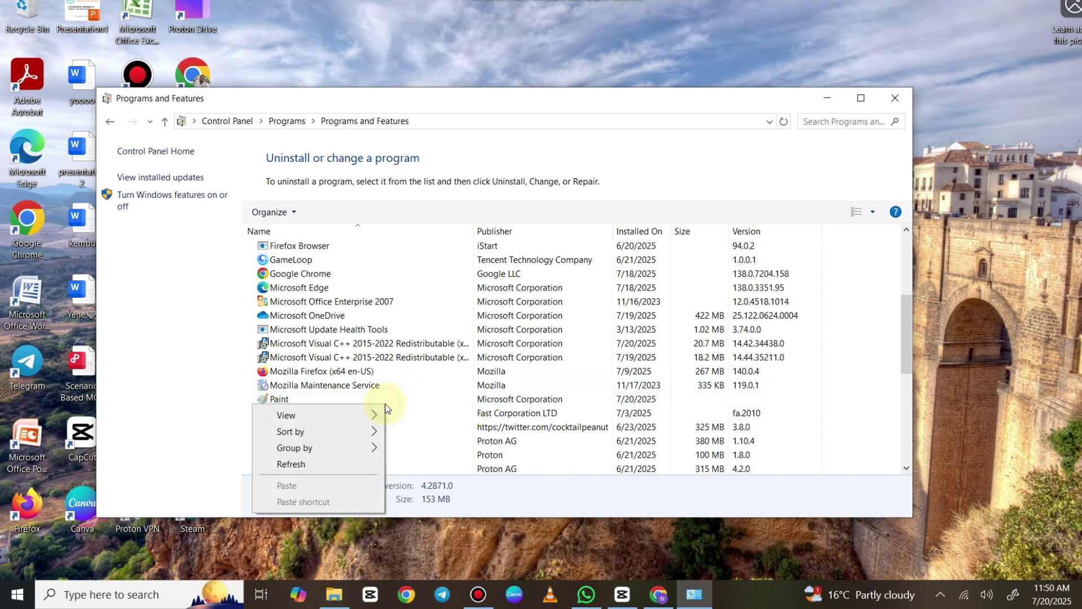
pyautogui.rightClick(385, 404)
pyautogui.click(439, 369)
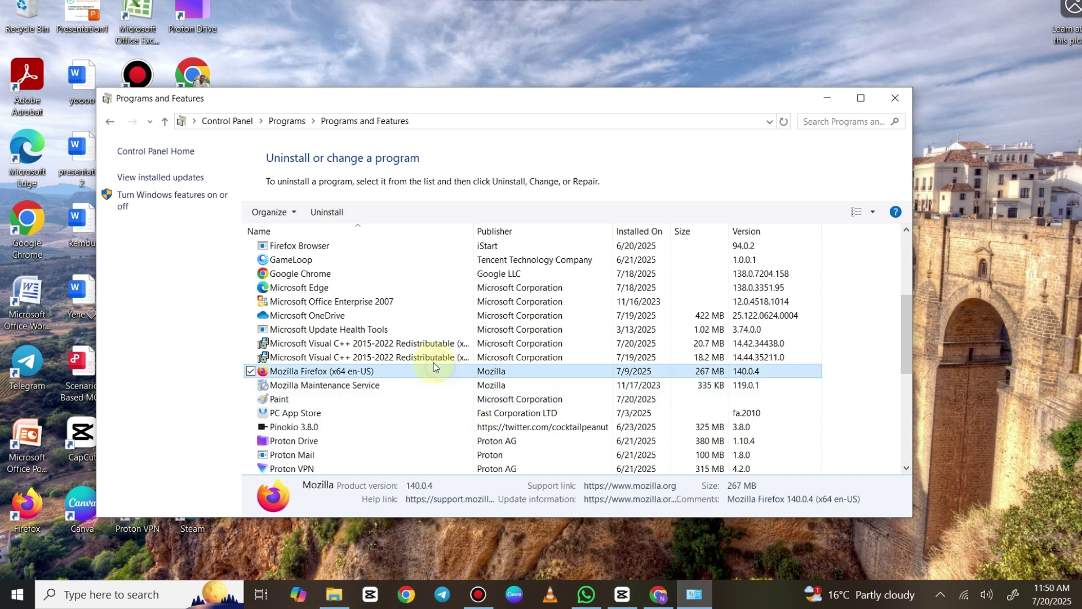
pyautogui.rightClick(316, 262)
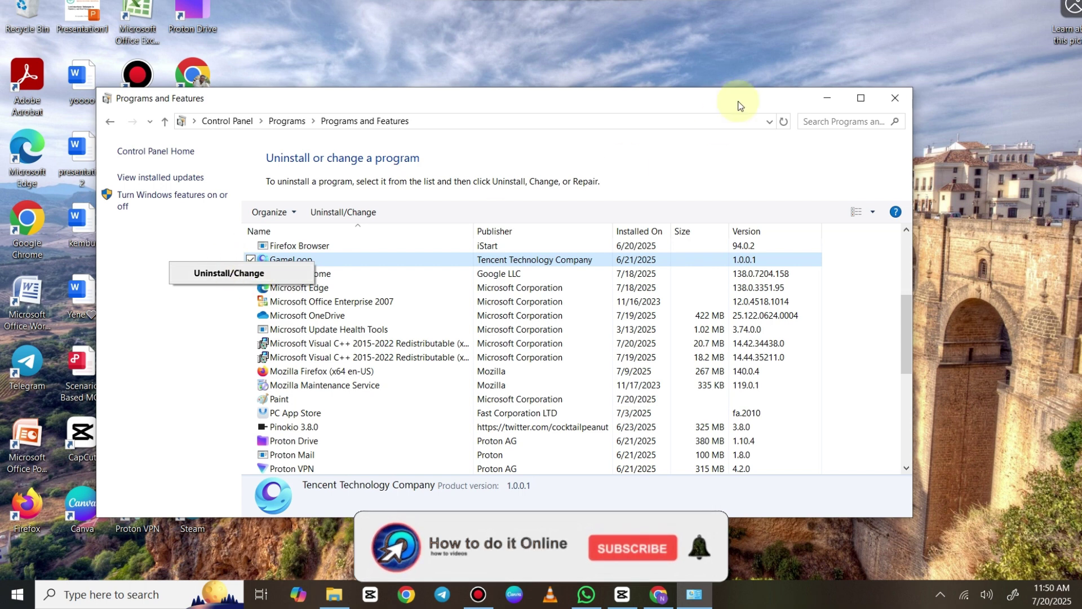
pyautogui.click(668, 65)
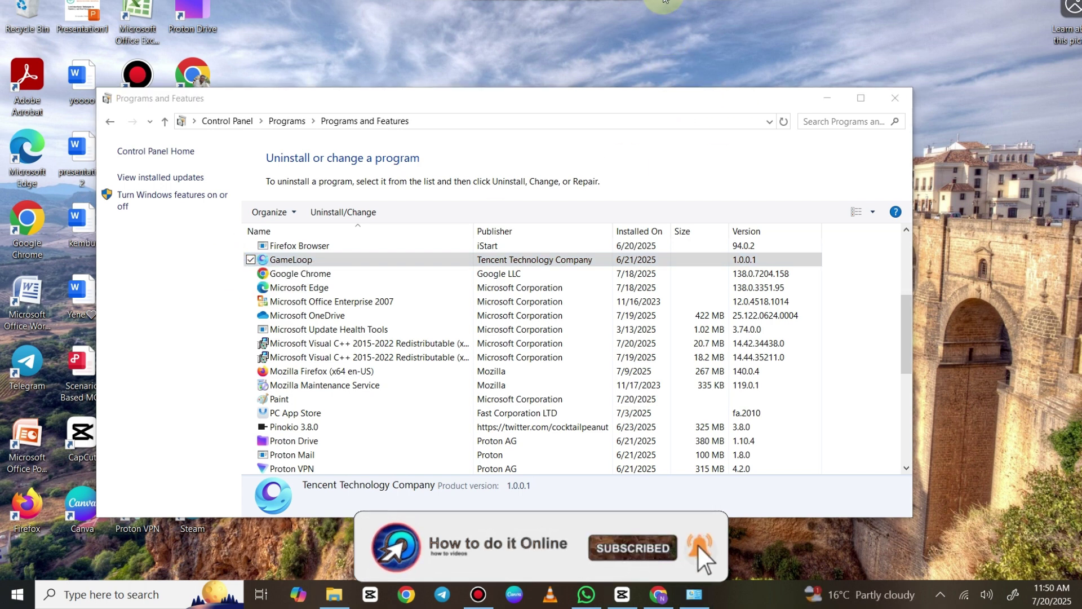